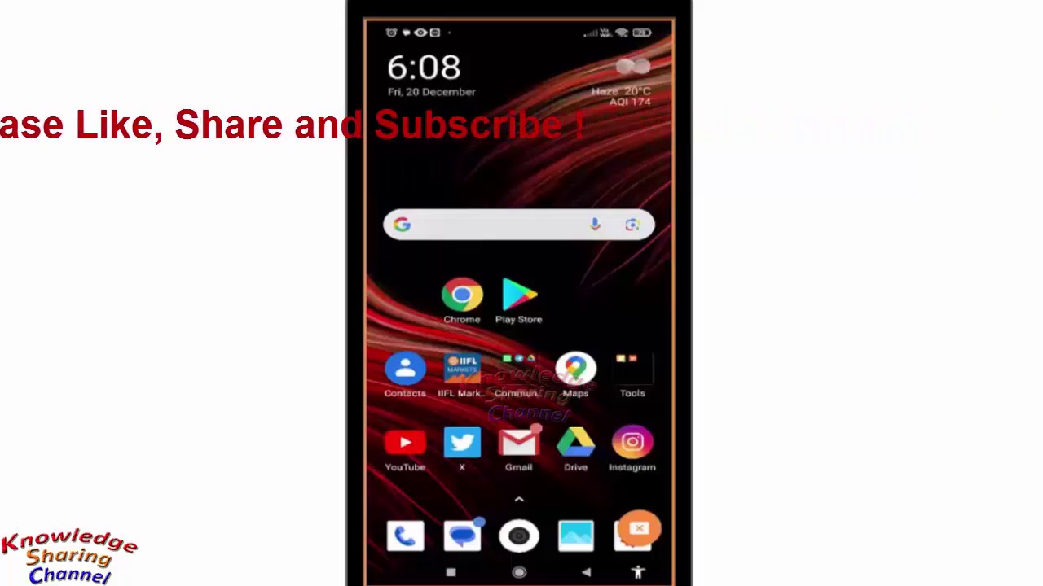
- Launch WhatsApp from the Communication folder and go to its Settings page
{"action": "left_click", "coordinate": [511, 378]}
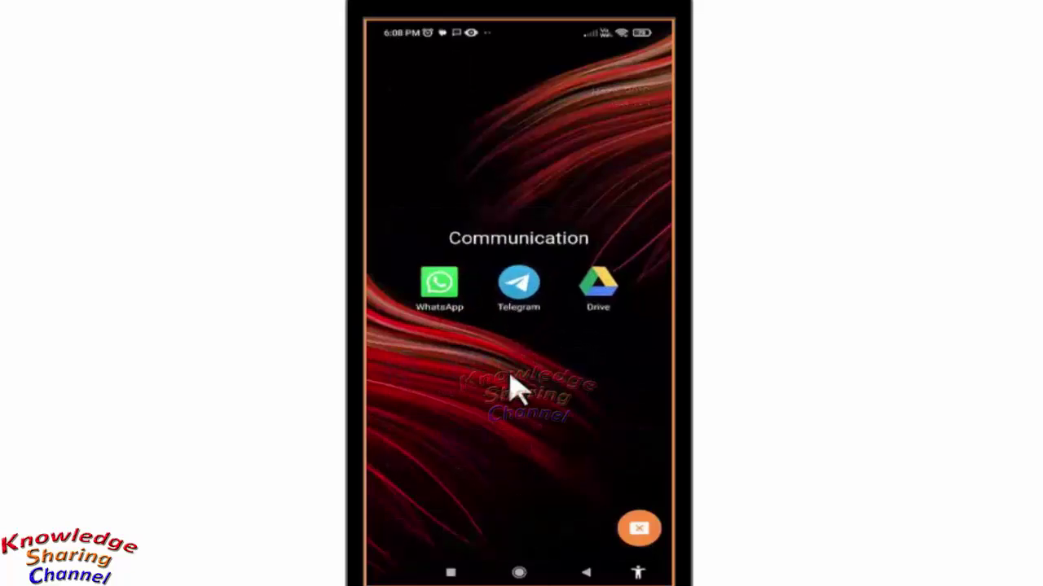
{"action": "left_click", "coordinate": [440, 303]}
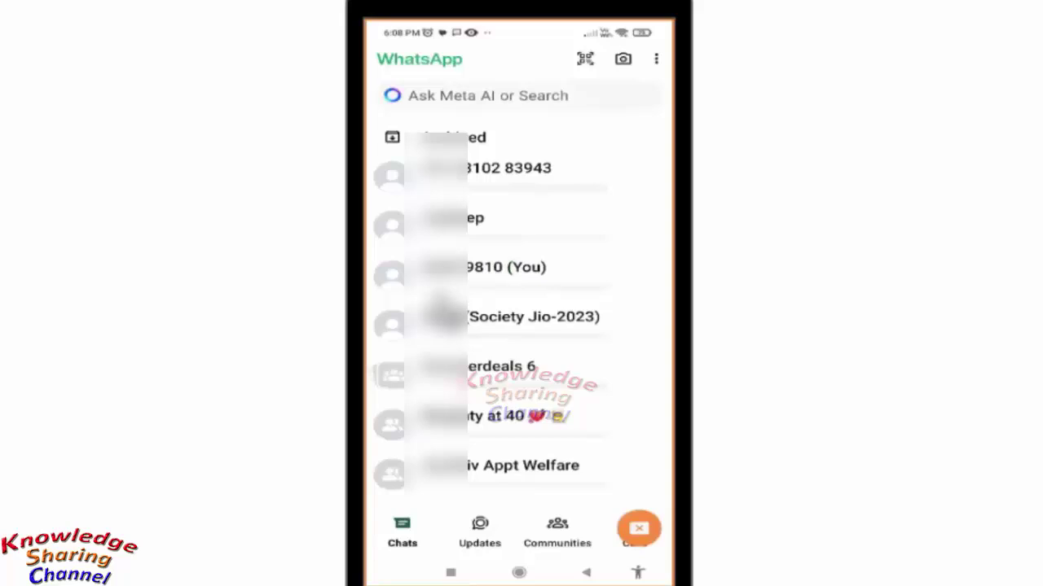
{"action": "left_click", "coordinate": [655, 59]}
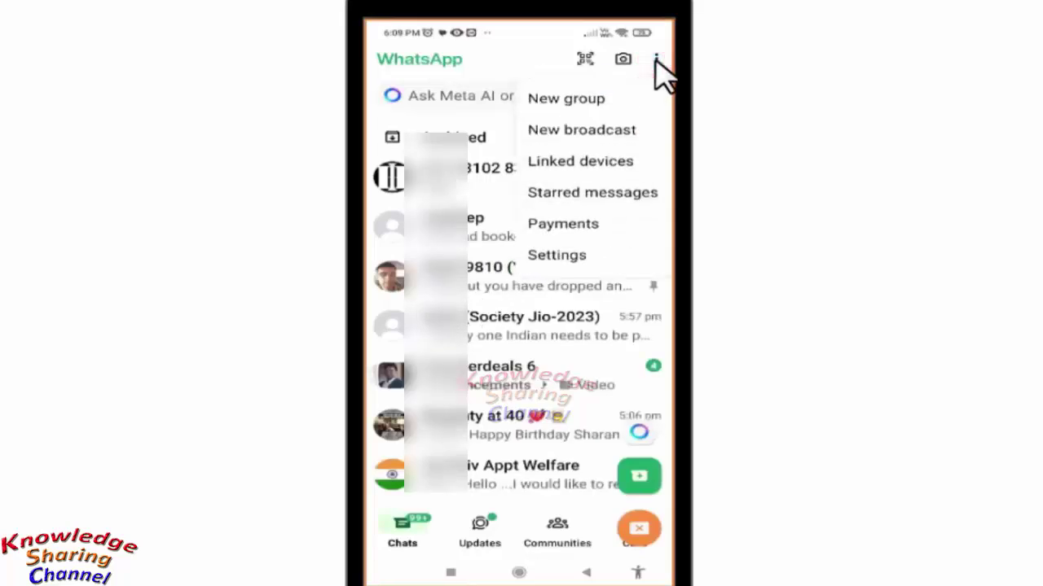
{"action": "left_click", "coordinate": [565, 259]}
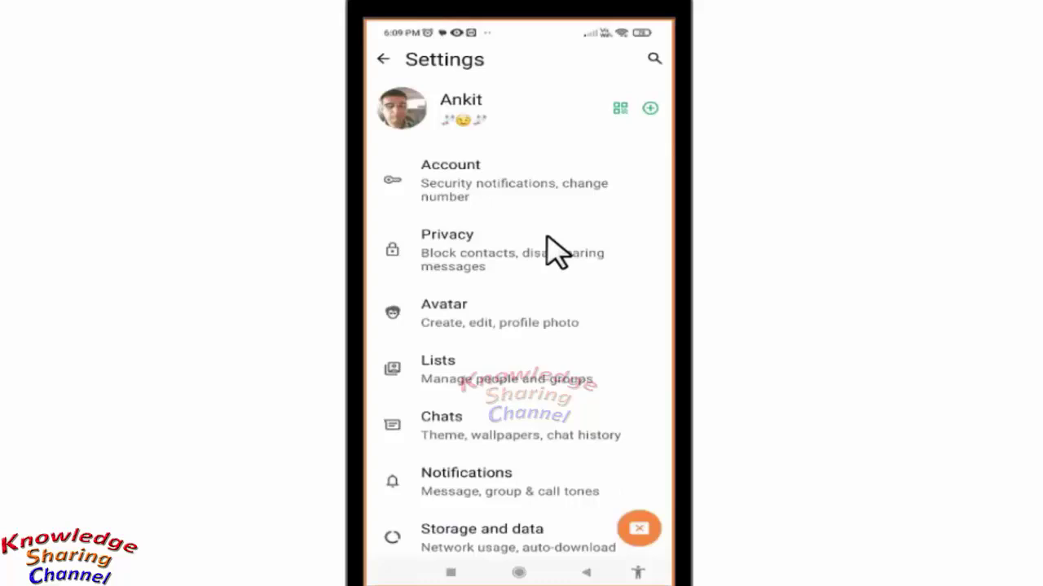
- Go into Chats settings and bring up the Chat history page
{"action": "left_click", "coordinate": [464, 418]}
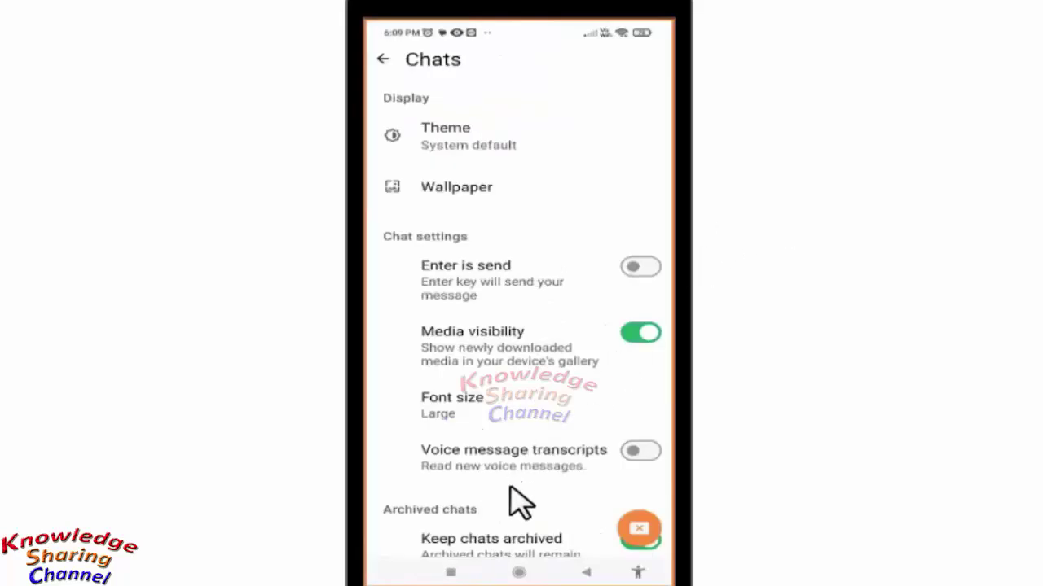
{"action": "left_click_drag", "start_coordinate": [510, 489], "coordinate": [496, 302]}
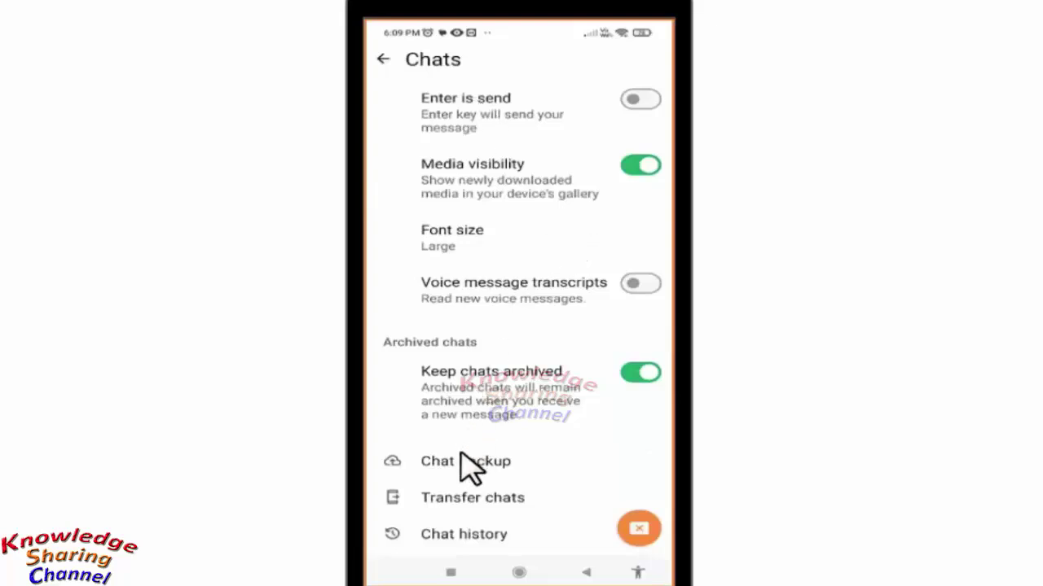
{"action": "left_click", "coordinate": [490, 538]}
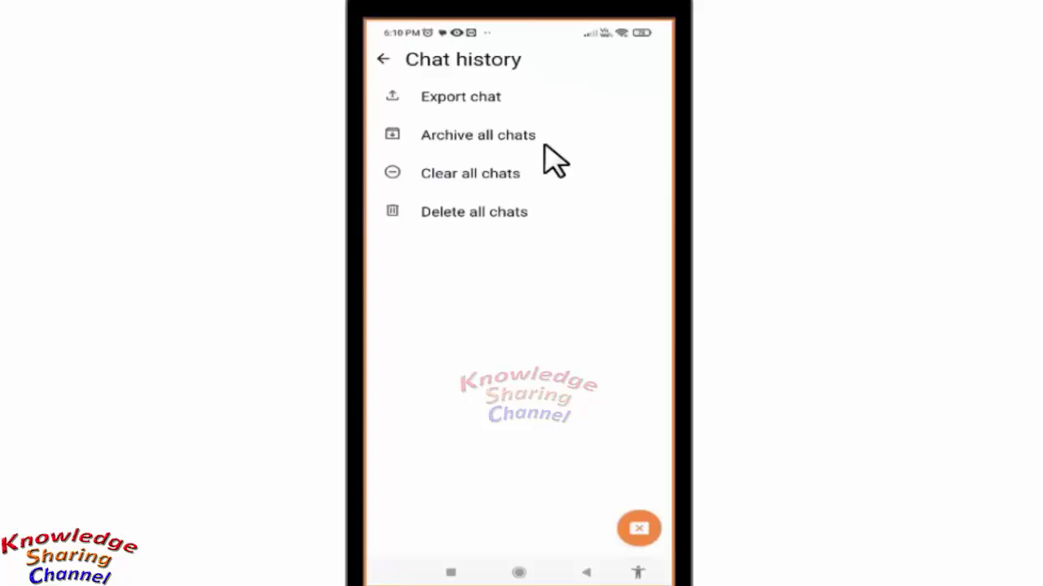
- Export the Society Jio-2023 chat with media included
{"action": "left_click", "coordinate": [448, 95]}
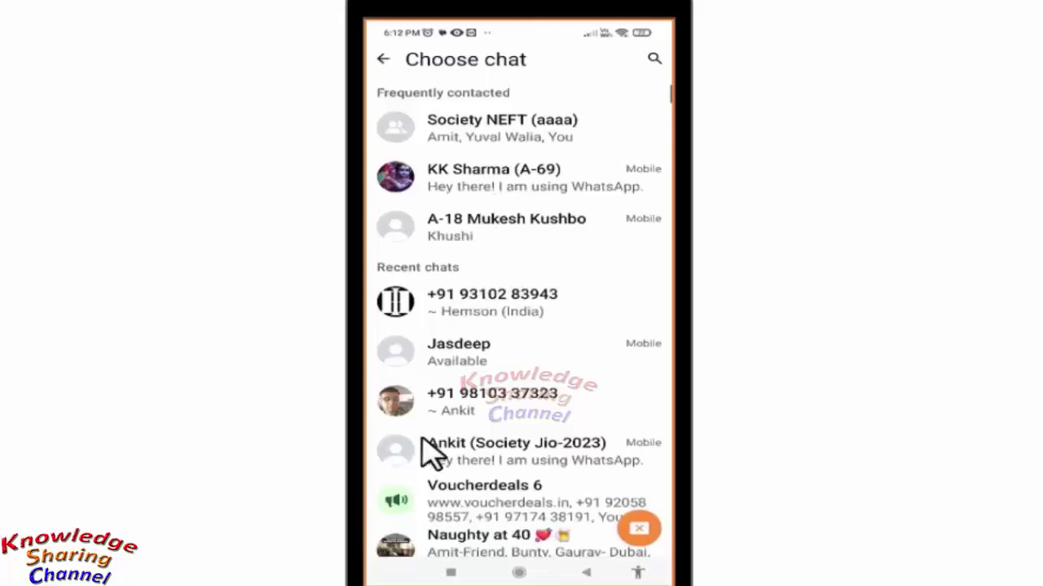
{"action": "left_click", "coordinate": [479, 454]}
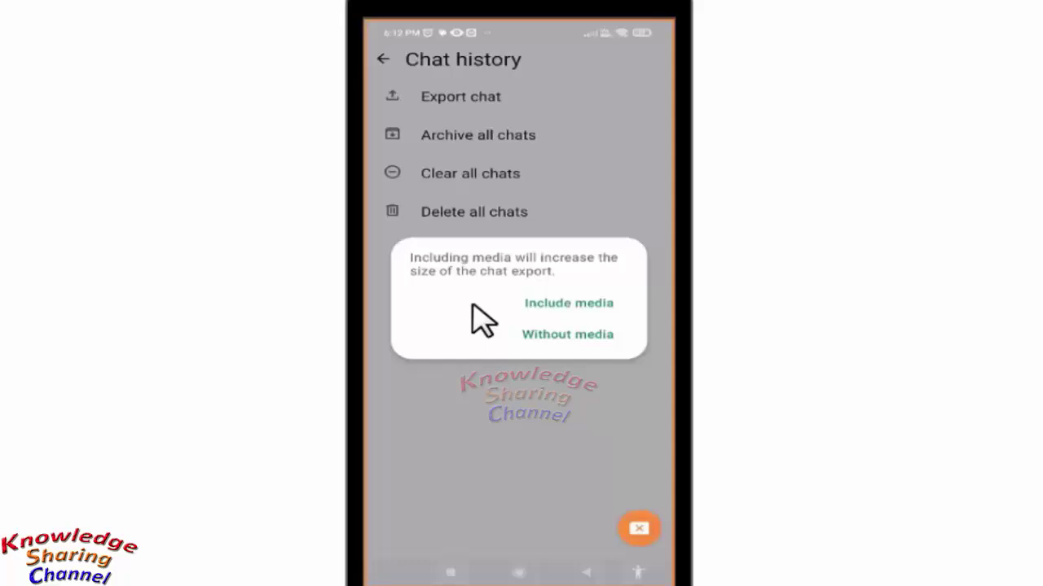
{"action": "left_click", "coordinate": [557, 305]}
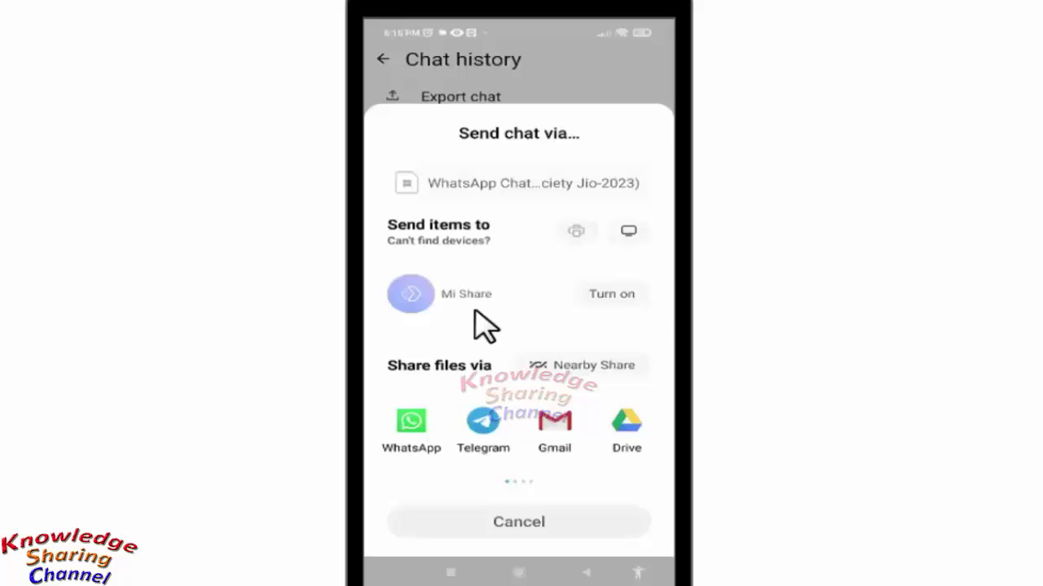
- Share the exported chat ZIP via WhatsApp to your own (You) chat
{"action": "left_click", "coordinate": [412, 422]}
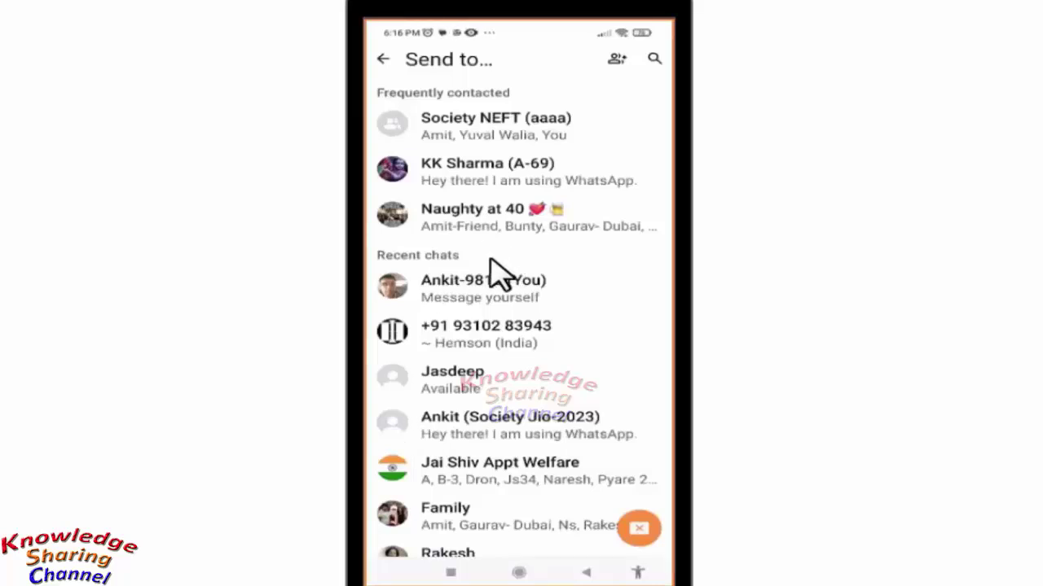
{"action": "left_click", "coordinate": [477, 279]}
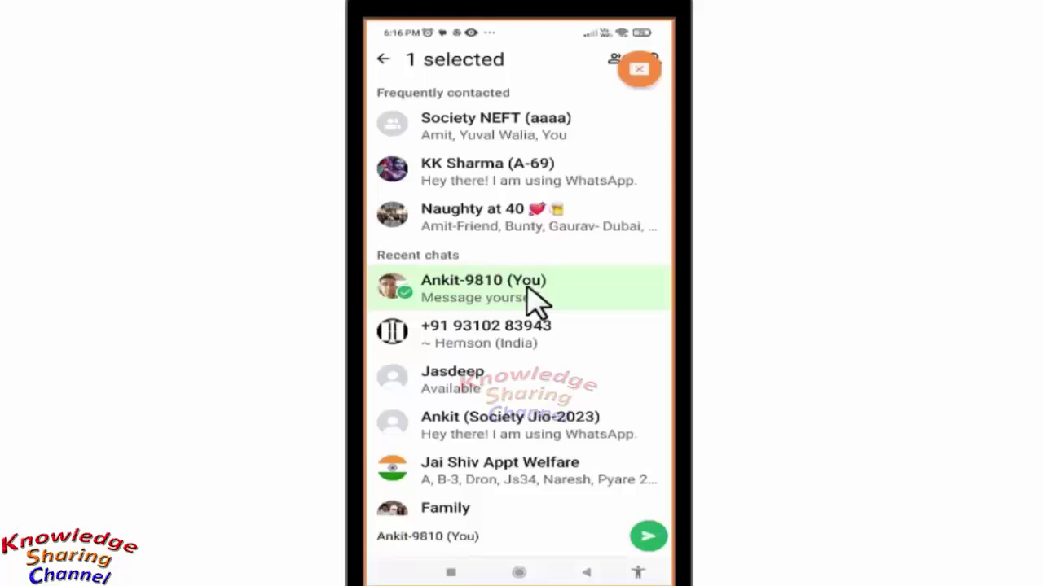
{"action": "left_click", "coordinate": [646, 537]}
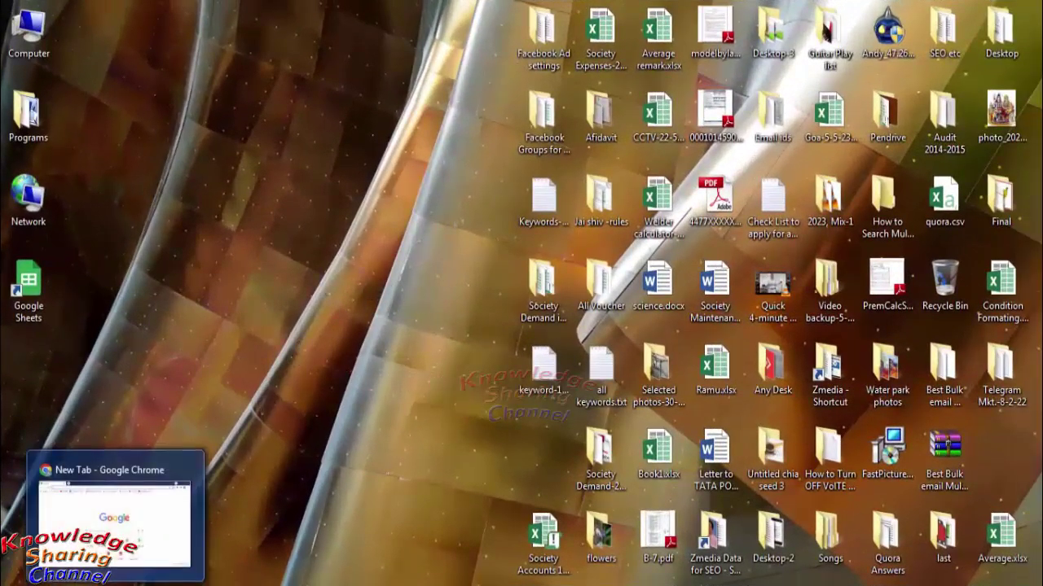
- Load web.whatsapp.com in Chrome's new tab from the address-bar suggestion
{"action": "left_click", "coordinate": [122, 513]}
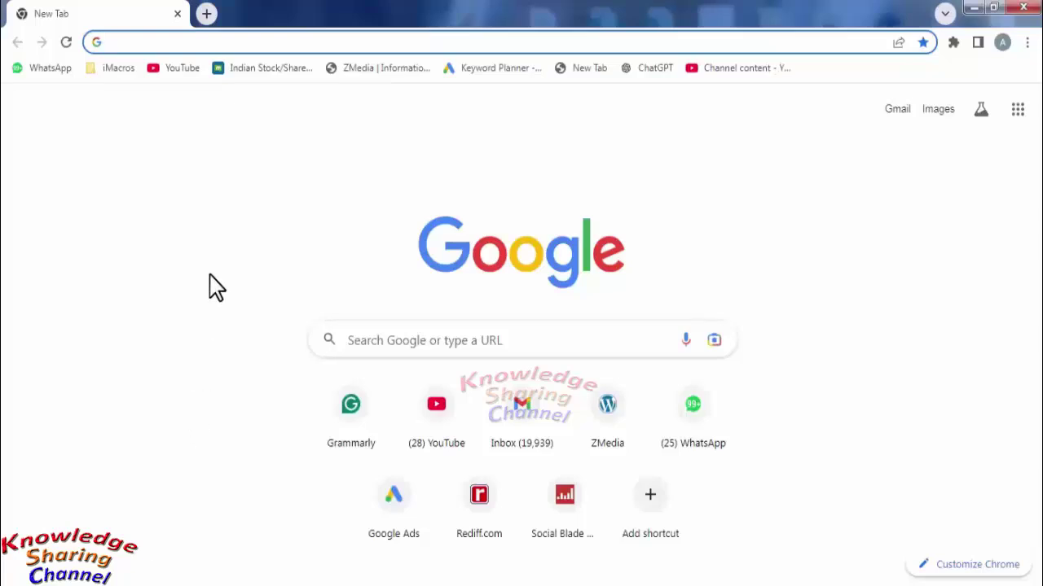
{"action": "type", "text": "web"}
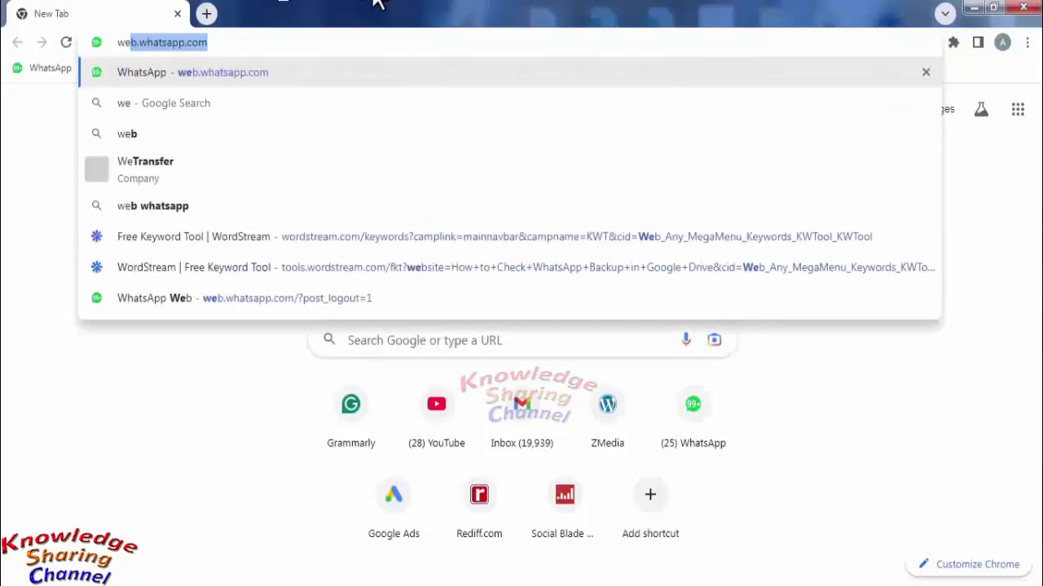
{"action": "type", "text": ".w"}
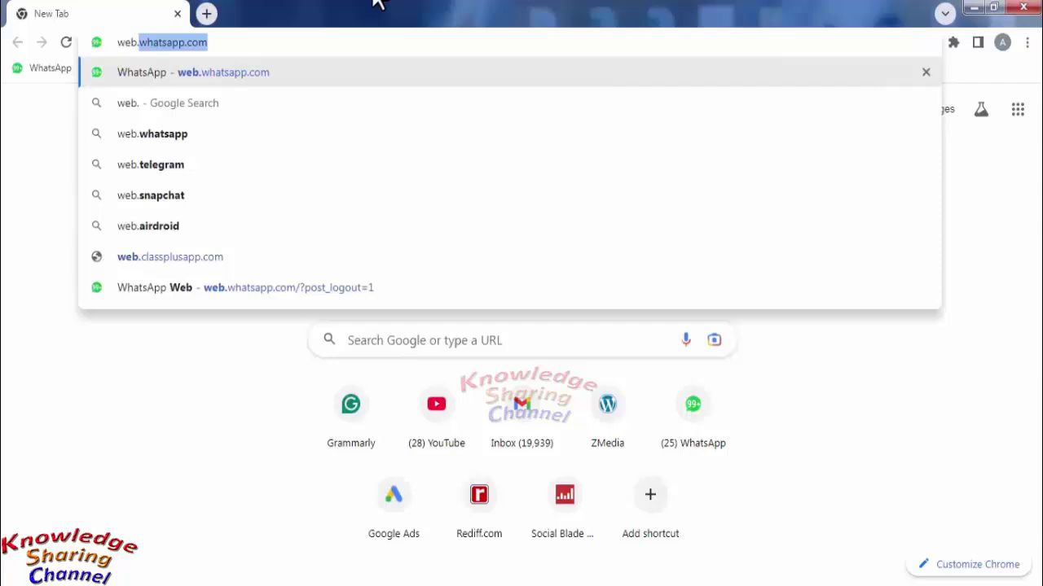
{"action": "type", "text": "h"}
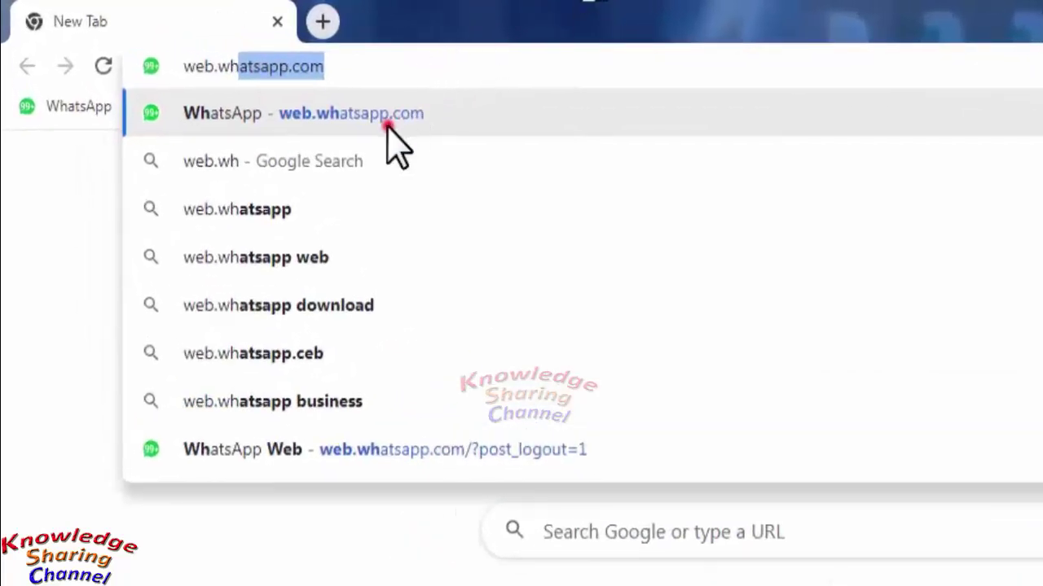
{"action": "left_click", "coordinate": [389, 128]}
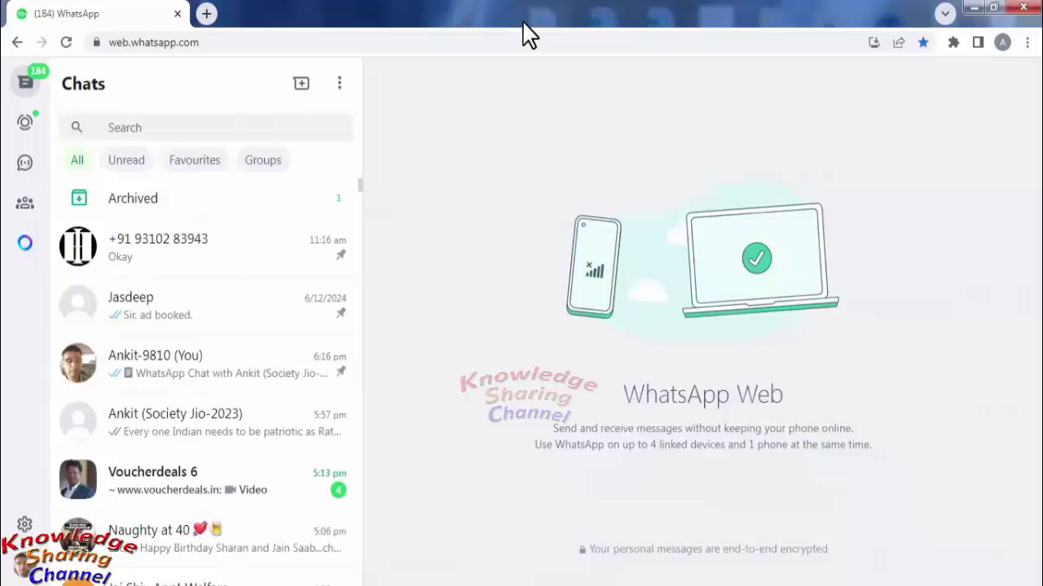
- Download the Society Jio-2023 chat ZIP from the 'You' chat
{"action": "left_click", "coordinate": [218, 373]}
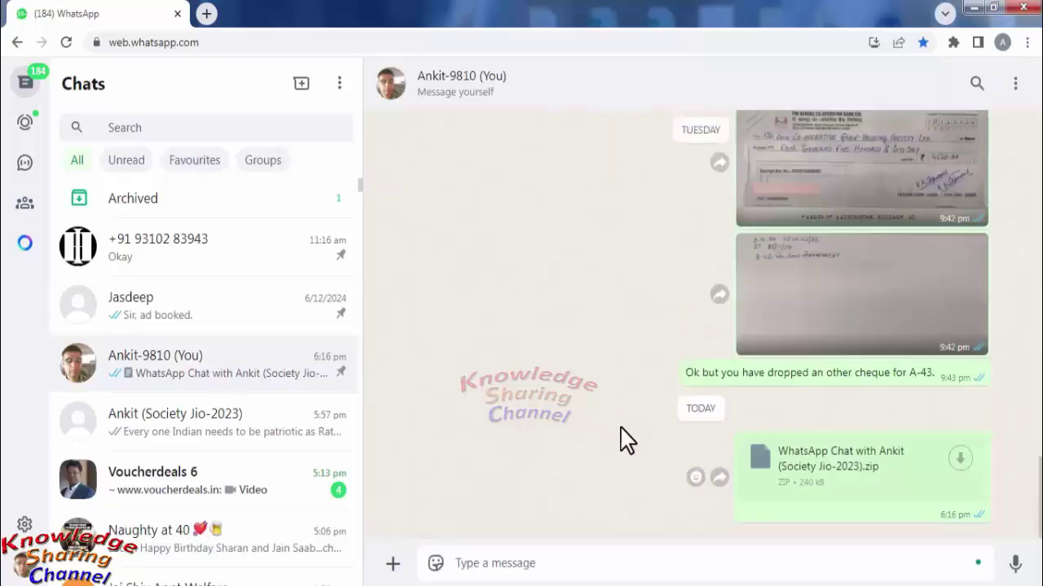
{"action": "left_click", "coordinate": [960, 461]}
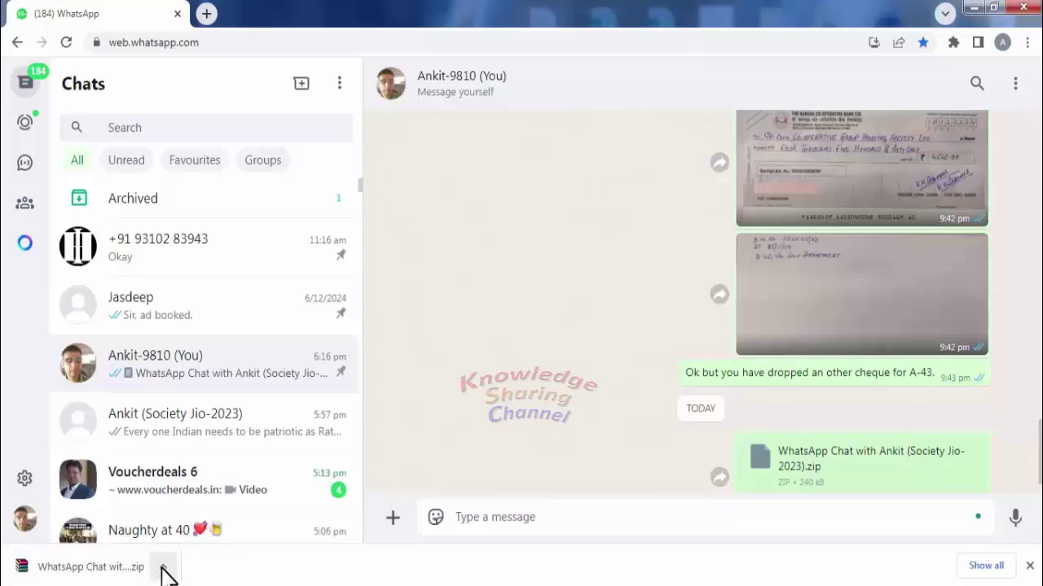
- Show the downloaded chat ZIP in Downloads and maximize the Explorer window
{"action": "left_click", "coordinate": [163, 567]}
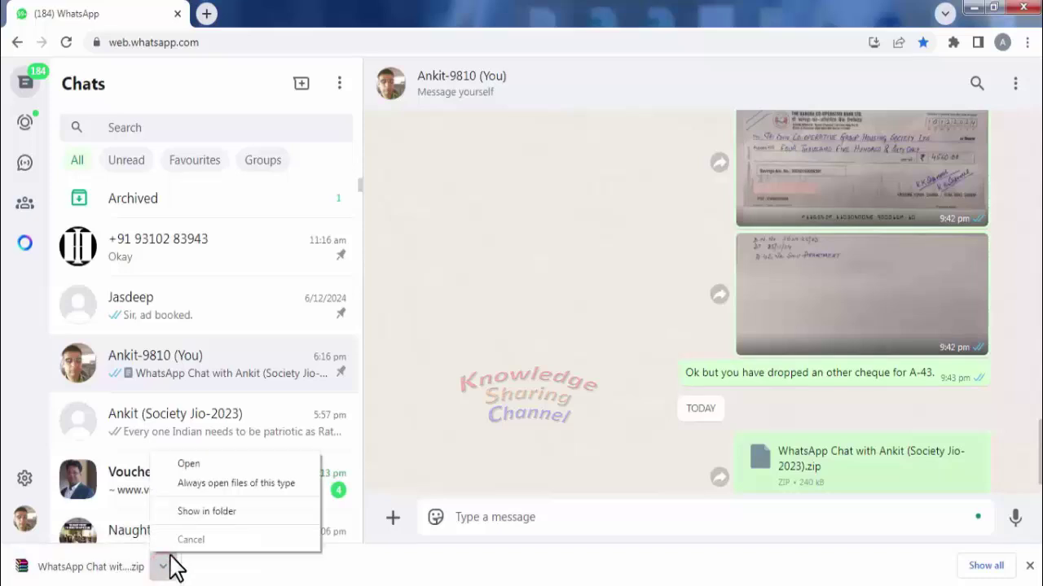
{"action": "left_click", "coordinate": [208, 512]}
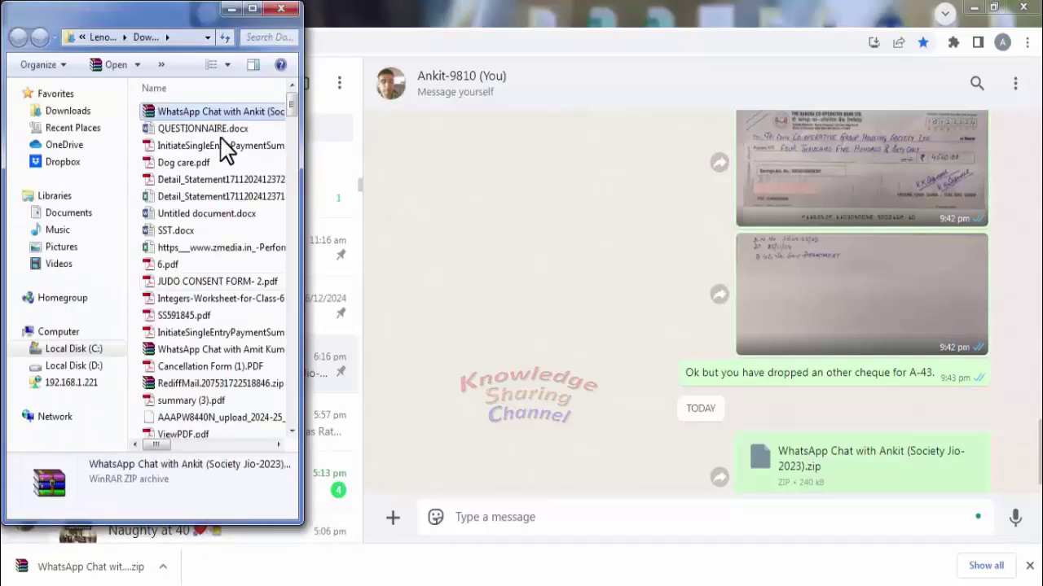
{"action": "left_click", "coordinate": [252, 8]}
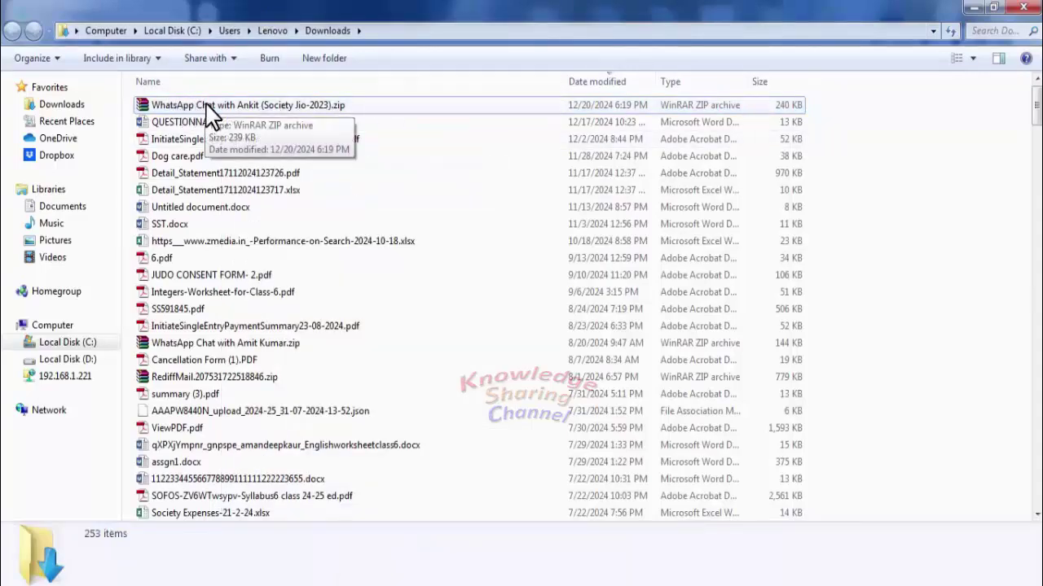
- Open the chat ZIP in WinRAR and its .txt file in maximized Notepad
{"action": "double_click", "coordinate": [208, 114]}
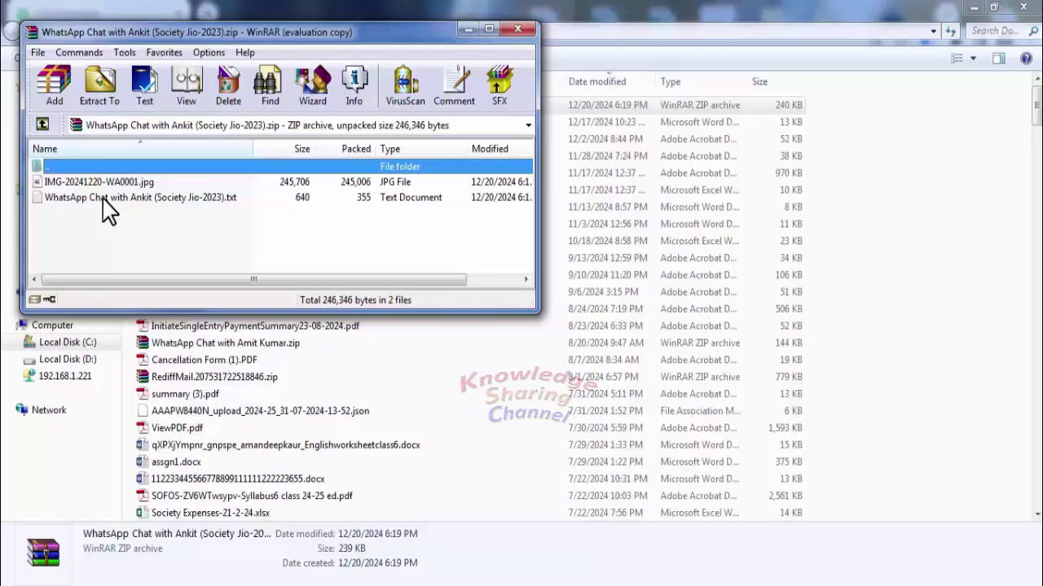
{"action": "double_click", "coordinate": [104, 200]}
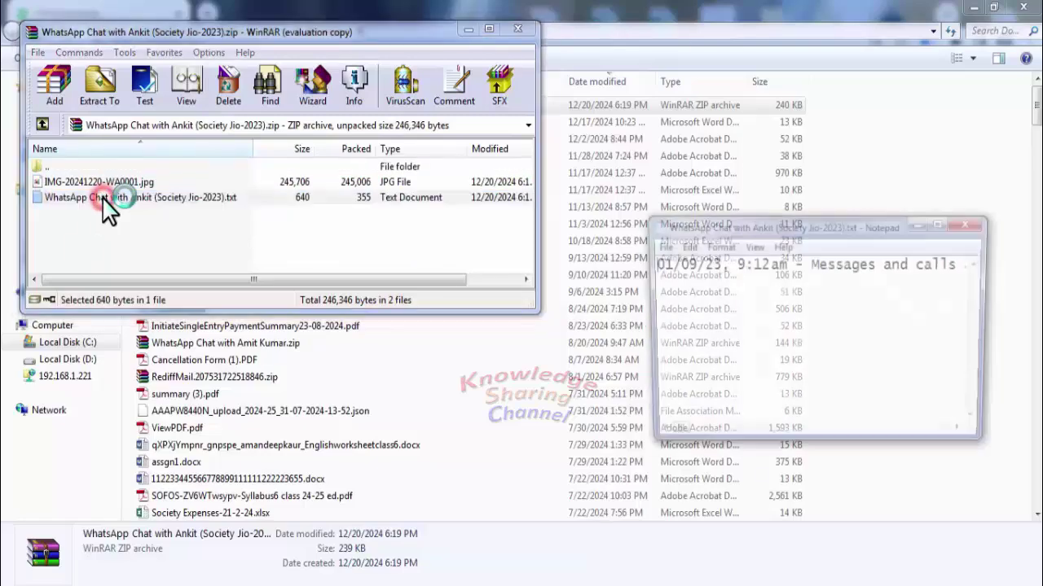
{"action": "left_click", "coordinate": [942, 224]}
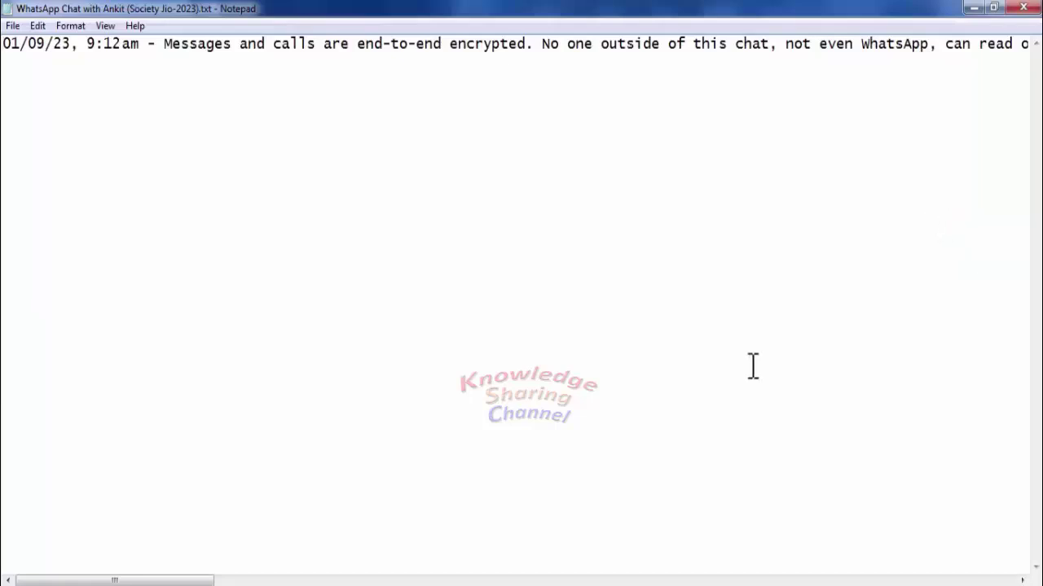
- Scroll sideways through the exported chat text in Notepad
{"action": "scroll", "coordinate": [522, 310], "scroll_direction": "right", "scroll_amount": 10}
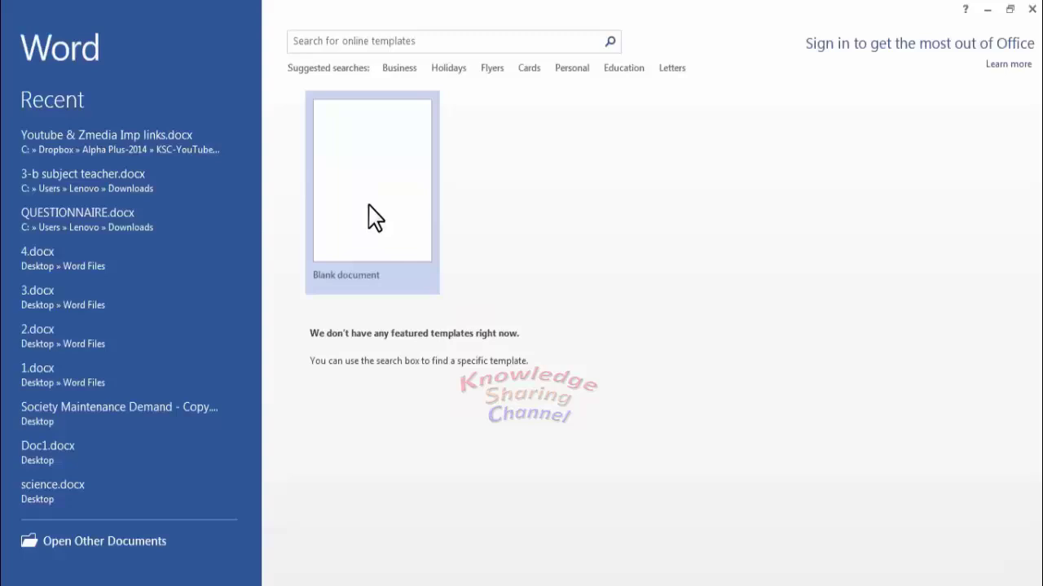
- Create a blank Word document and paste the copied chat text into it
{"action": "left_click", "coordinate": [371, 216]}
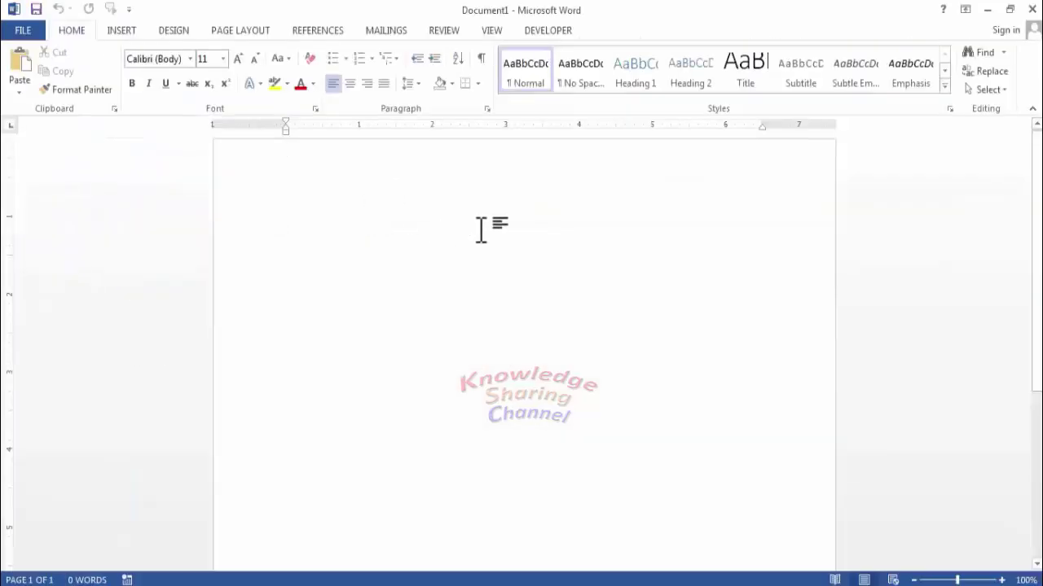
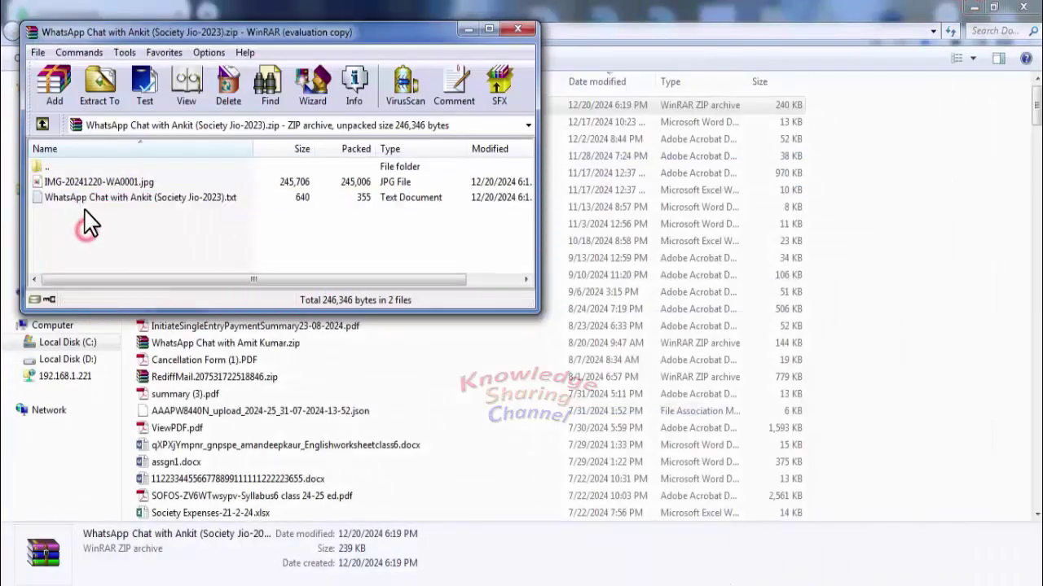
{"action": "left_click", "coordinate": [95, 183]}
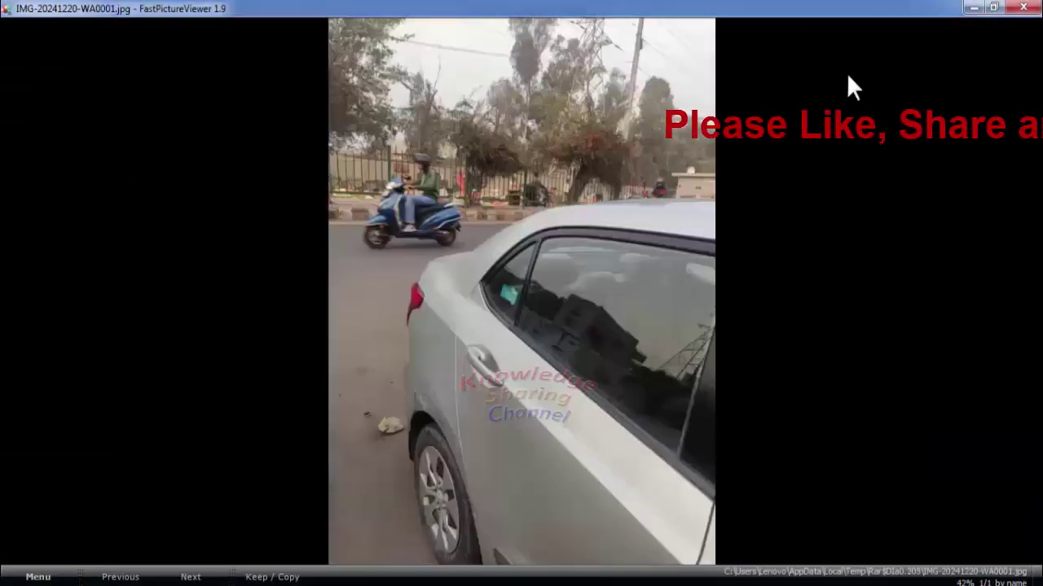
- Close the photo viewer and WinRAR to show the Word document with the 96-word pasted chat
{"action": "left_click", "coordinate": [1020, 10]}
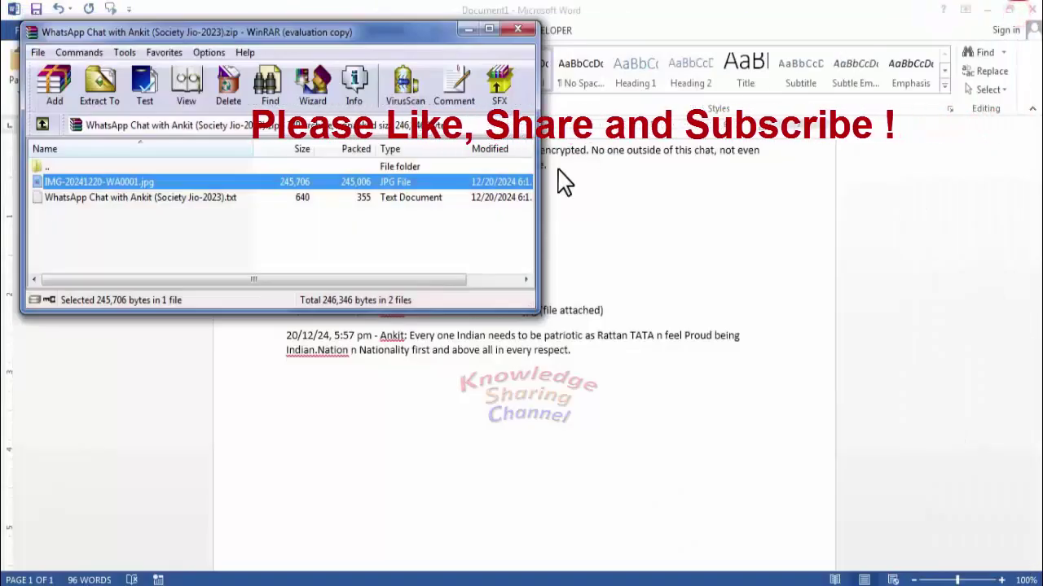
{"action": "left_click", "coordinate": [467, 29]}
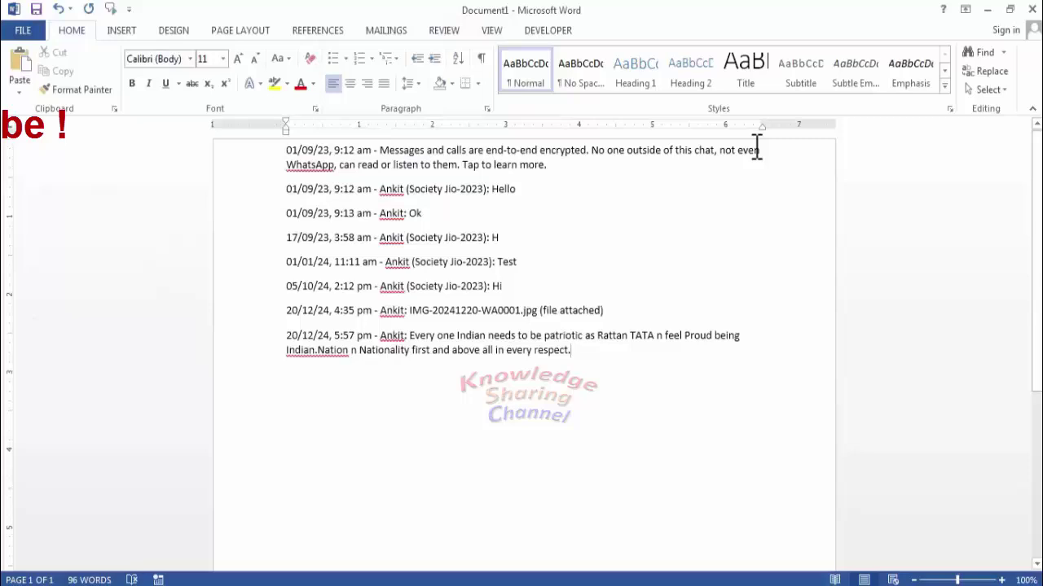